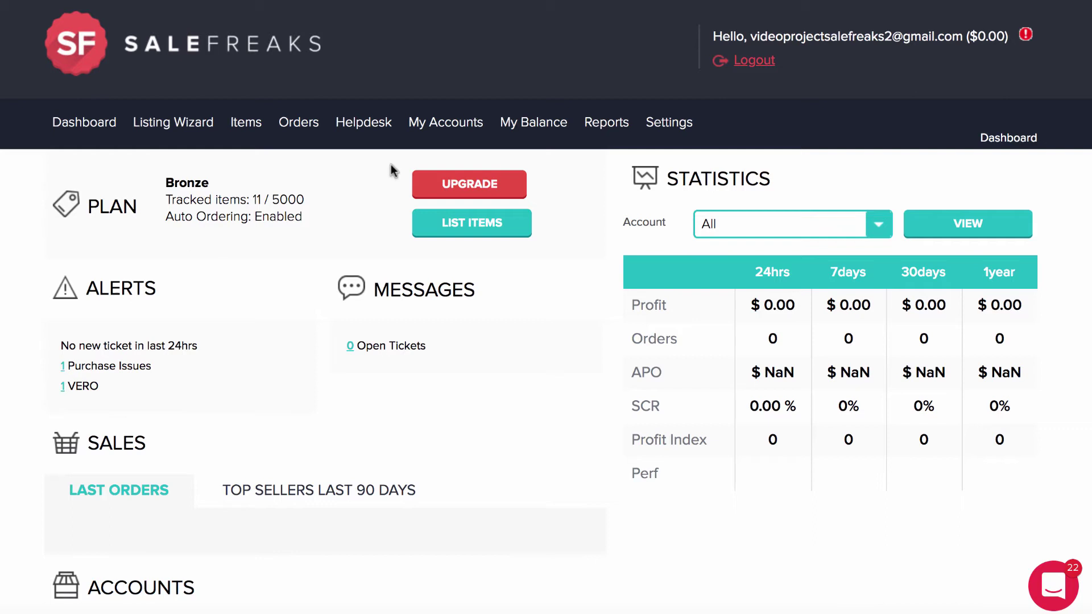
- Go to My Accounts to reach the Amazon account for Purchase Aid
{"action": "left_click", "coordinate": [441, 130]}
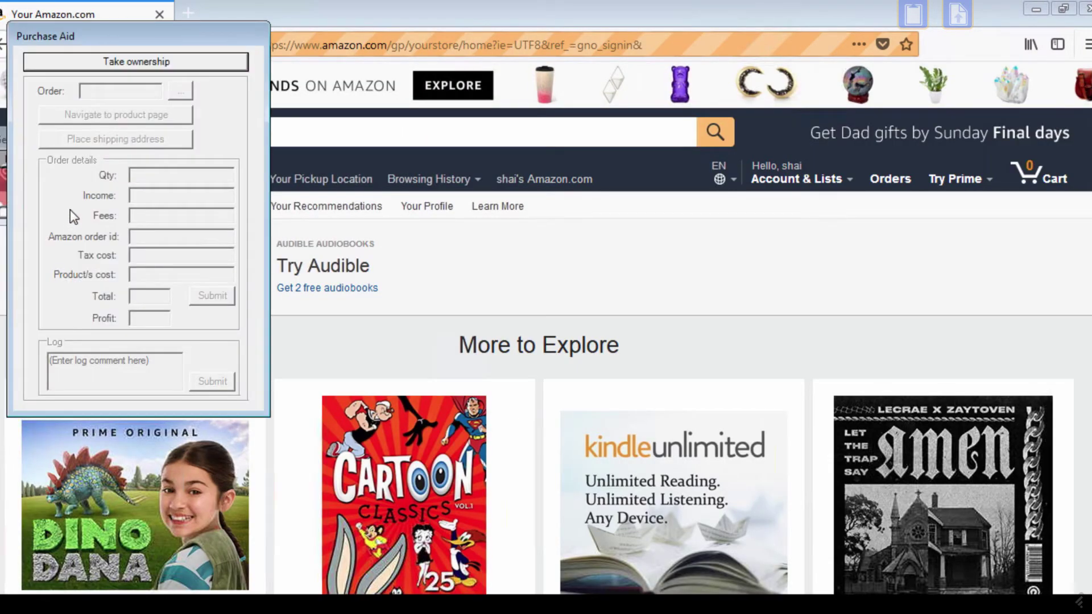
- Take ownership and load failed order 19944518 from Purchase Issues into the form
{"action": "left_click", "coordinate": [151, 64]}
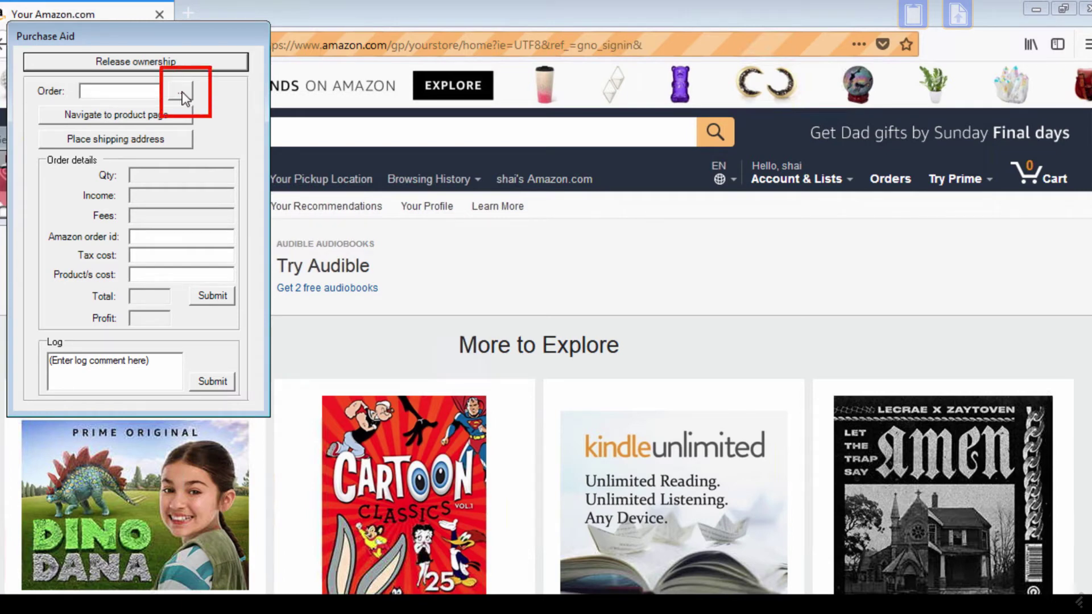
{"action": "left_click", "coordinate": [182, 98]}
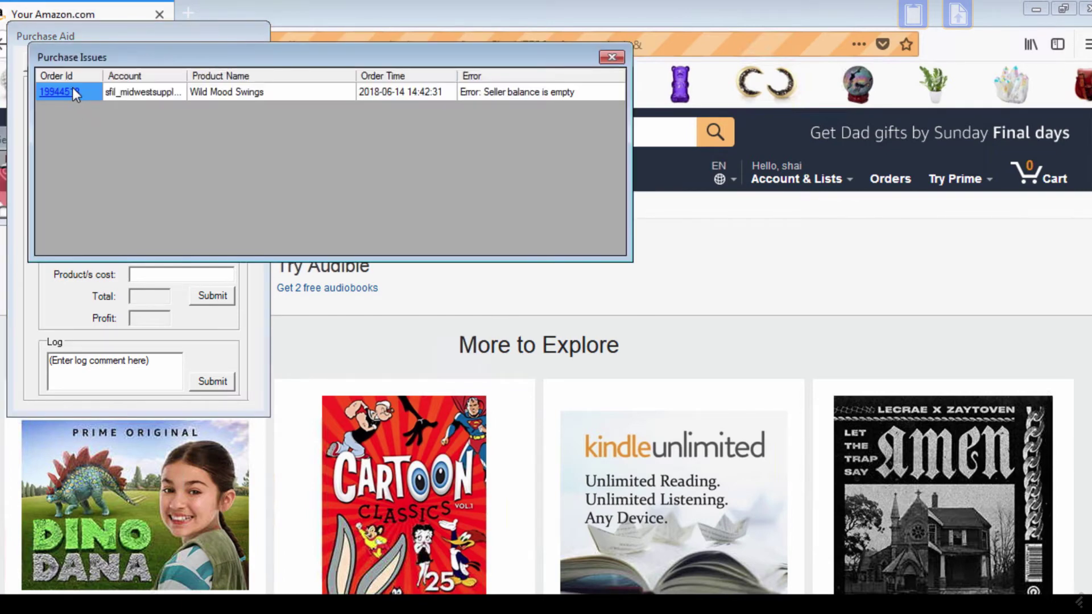
{"action": "double_click", "coordinate": [72, 99]}
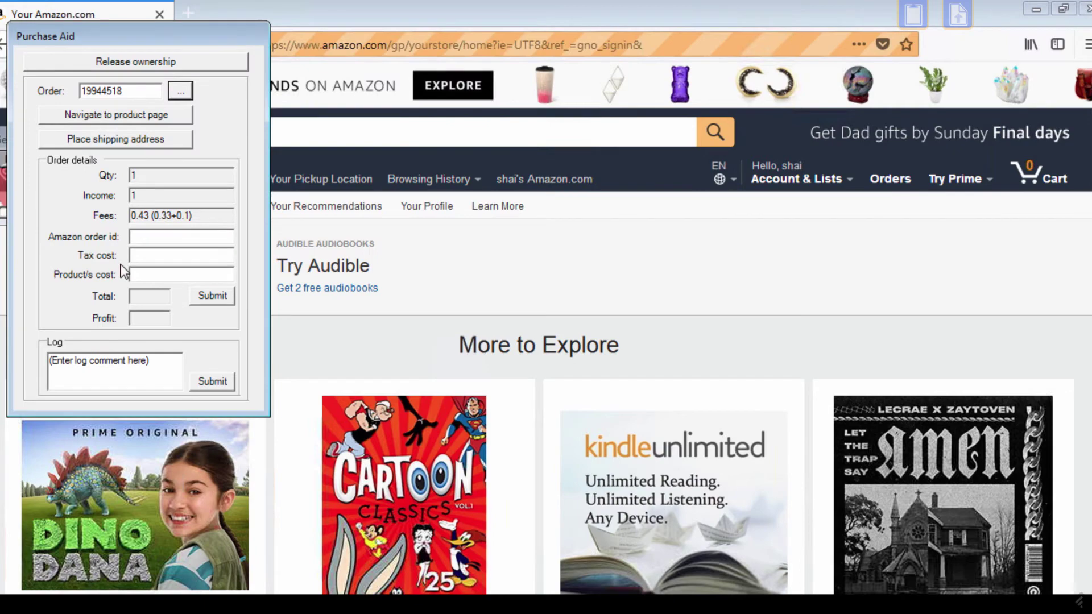
- Add the $5.46 Steady Sam Media offer to the Amazon cart and proceed to checkout
{"action": "left_click", "coordinate": [136, 117]}
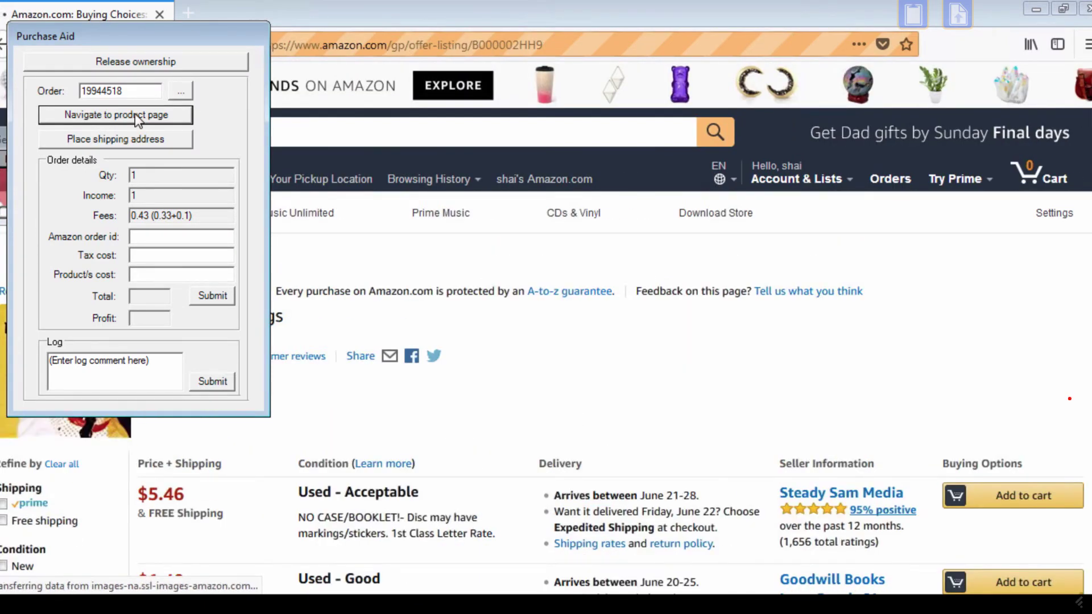
{"action": "left_click", "coordinate": [1013, 507]}
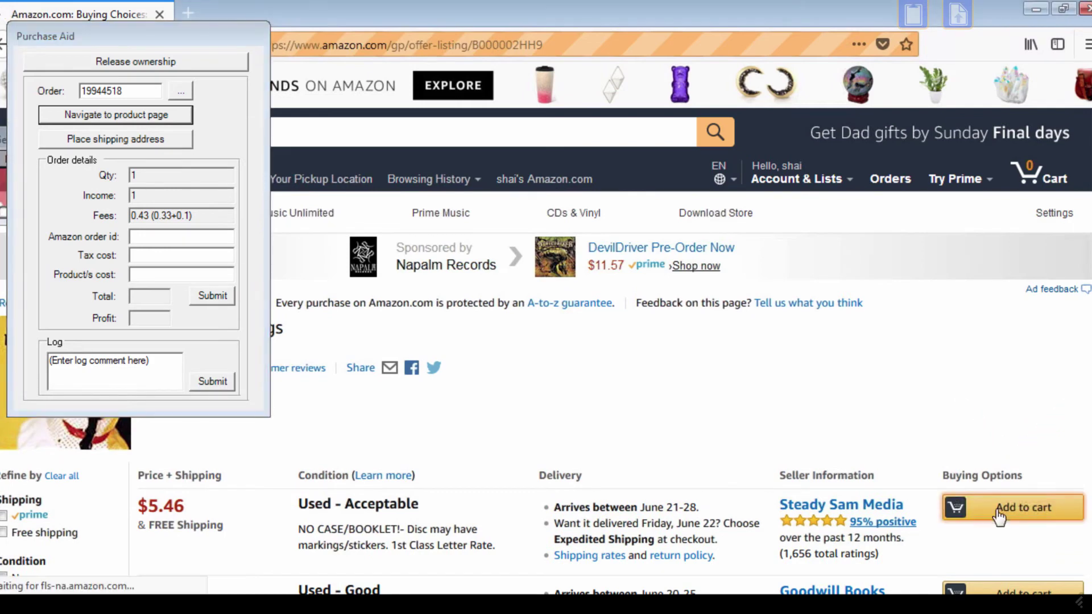
{"action": "left_click", "coordinate": [913, 265]}
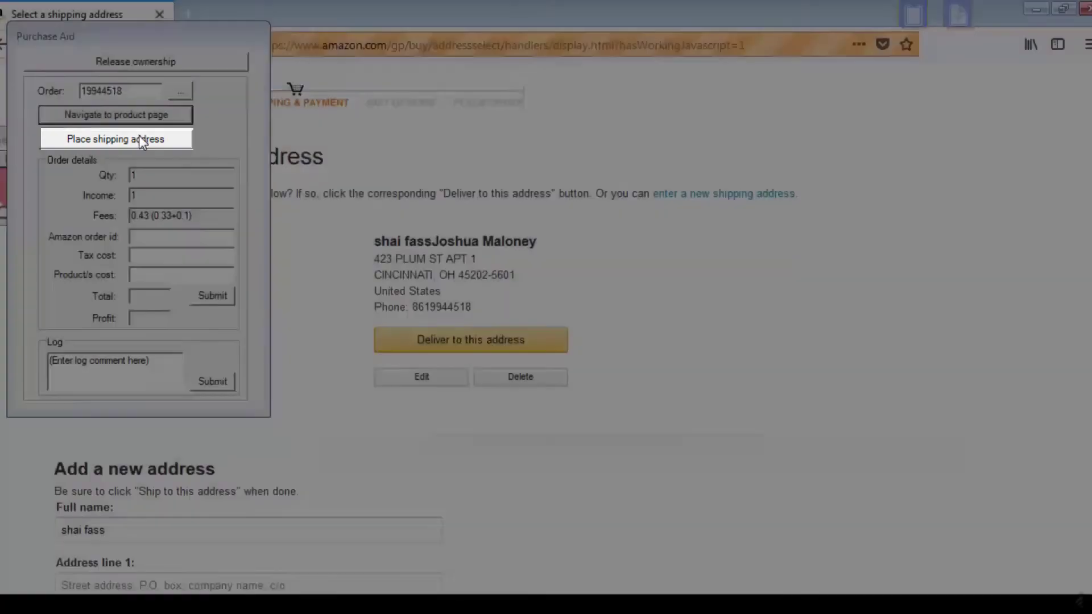
- Deliver to the buyer's auto-filled address with FREE Standard Shipping and continue to payment
{"action": "left_click", "coordinate": [141, 141]}
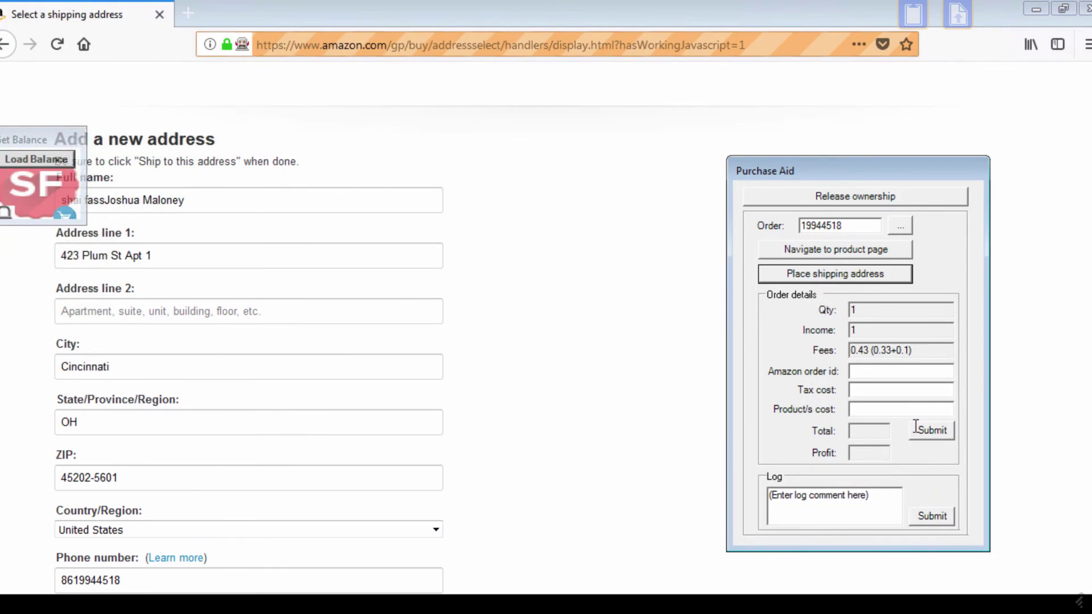
{"action": "left_click", "coordinate": [376, 464]}
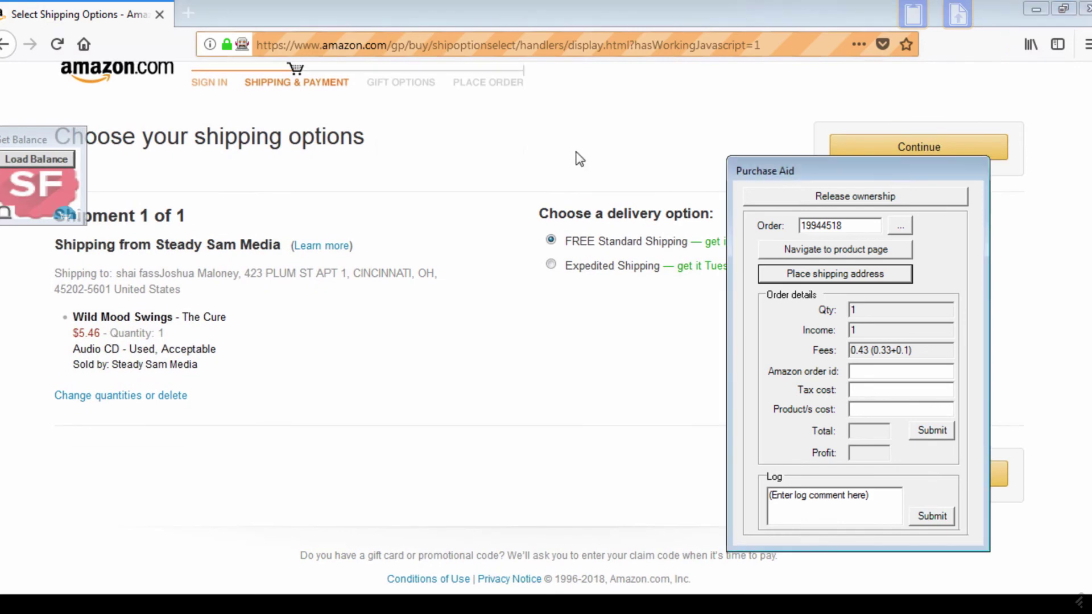
{"action": "left_click", "coordinate": [887, 479]}
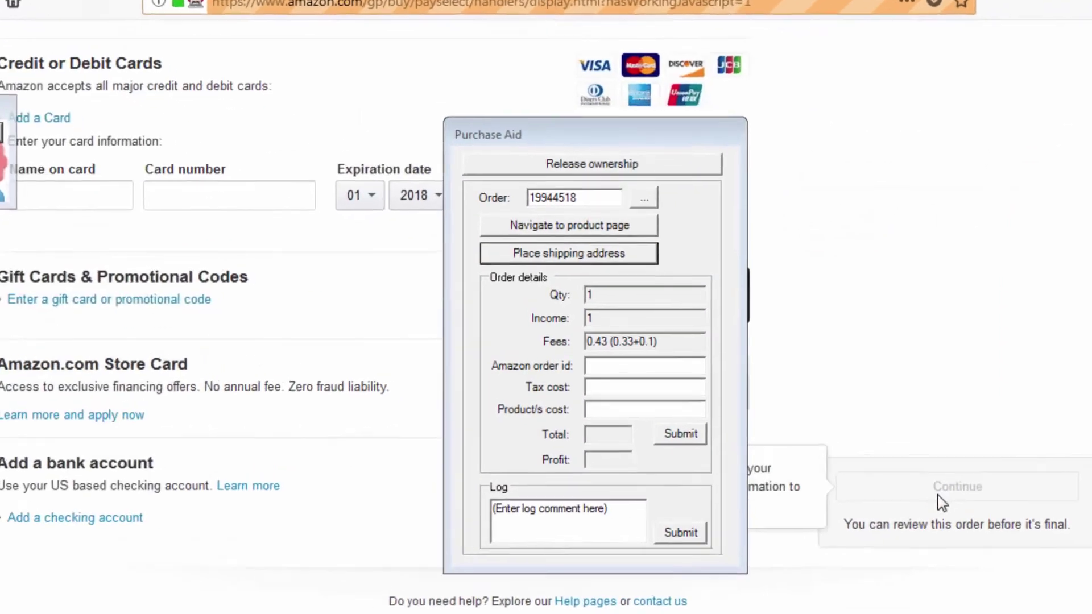